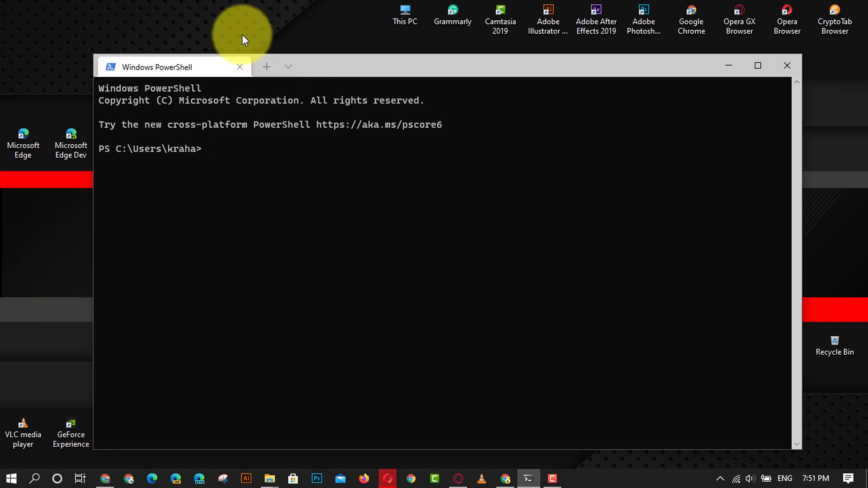
# Choose the Dark theme under Settings > Appearance and save the change.
pyautogui.click(286, 66)
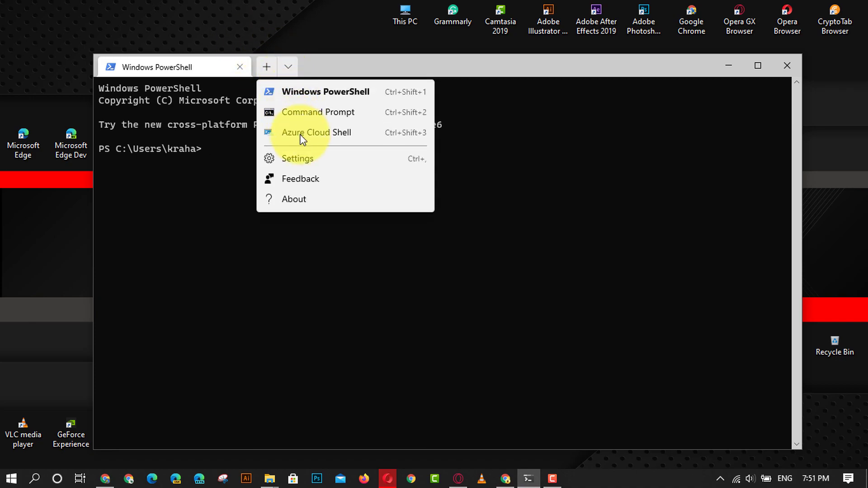
pyautogui.click(306, 158)
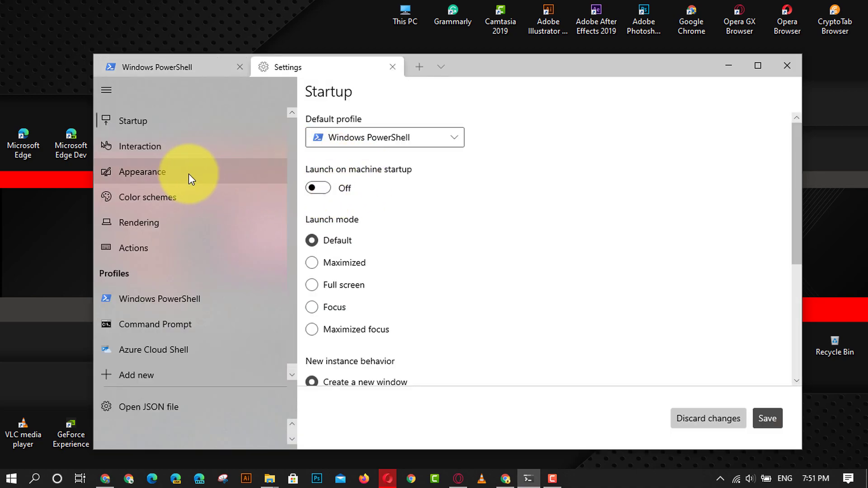
pyautogui.click(189, 173)
pyautogui.click(333, 184)
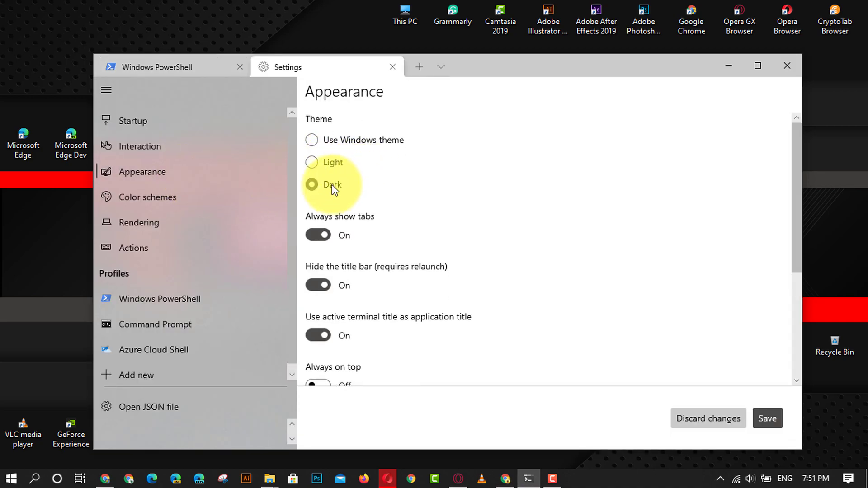
pyautogui.click(759, 420)
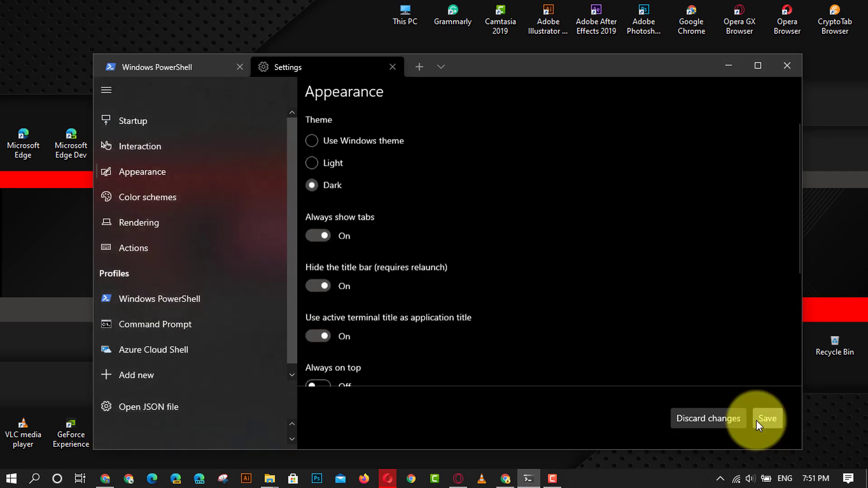
# Move between PowerShell and Settings, ending on PowerShell with its dark frame and tab strip.
pyautogui.click(151, 72)
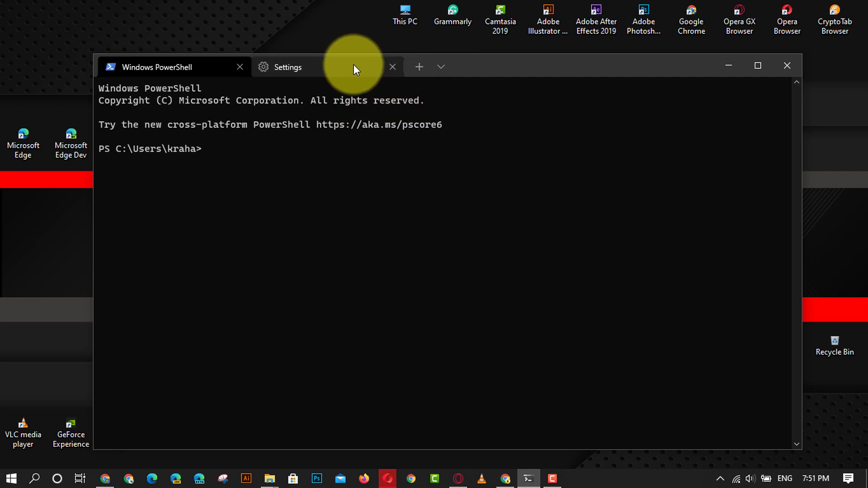
pyautogui.click(353, 68)
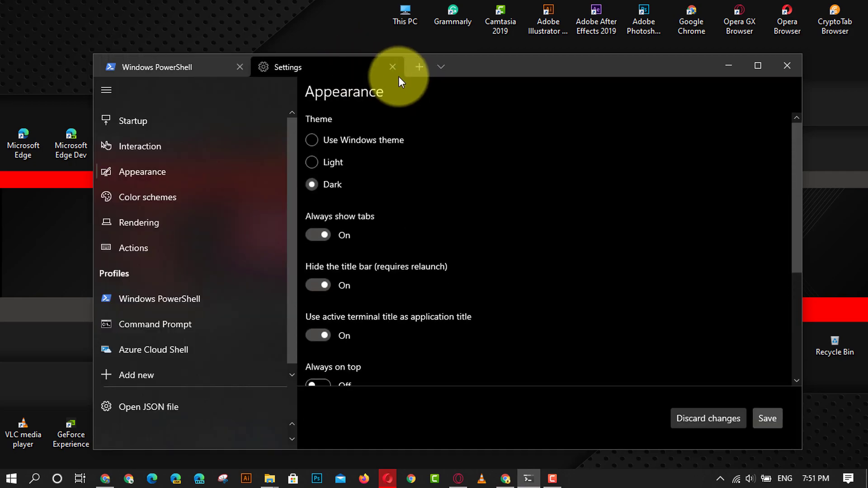
pyautogui.click(192, 71)
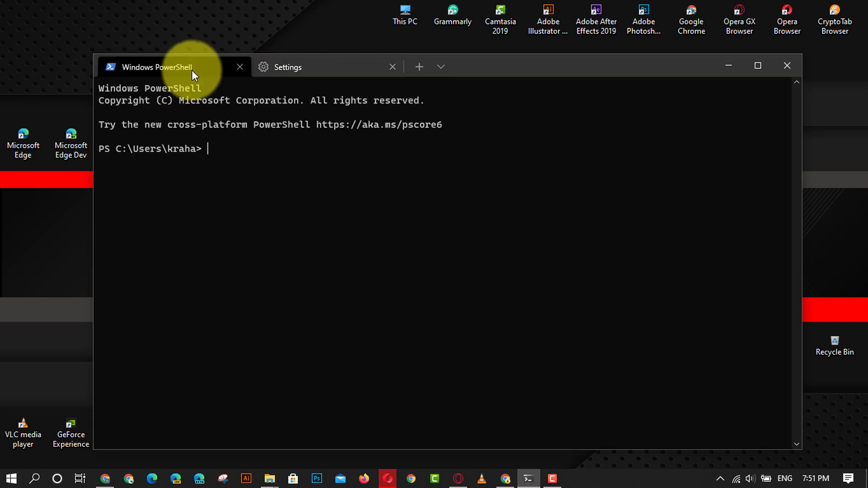